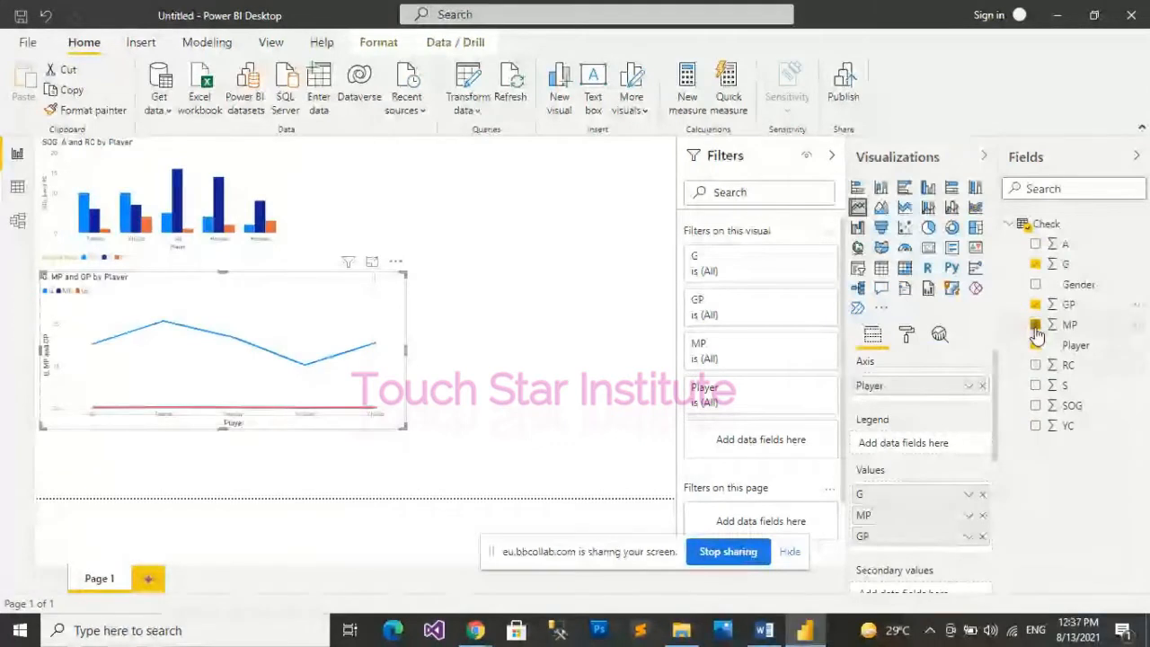
Remove MP, GP and G from the line chart's values and plot only field A by Player.
{"action": "left_click", "coordinate": [1036, 325]}
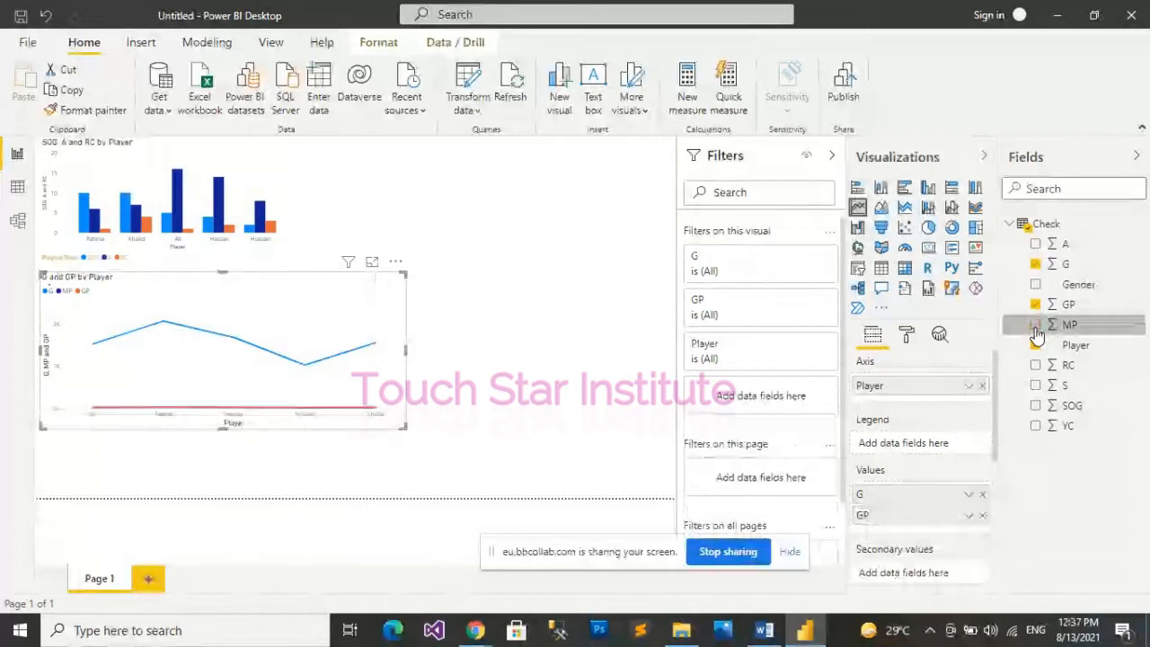
{"action": "left_click", "coordinate": [1034, 304]}
{"action": "left_click", "coordinate": [1034, 243]}
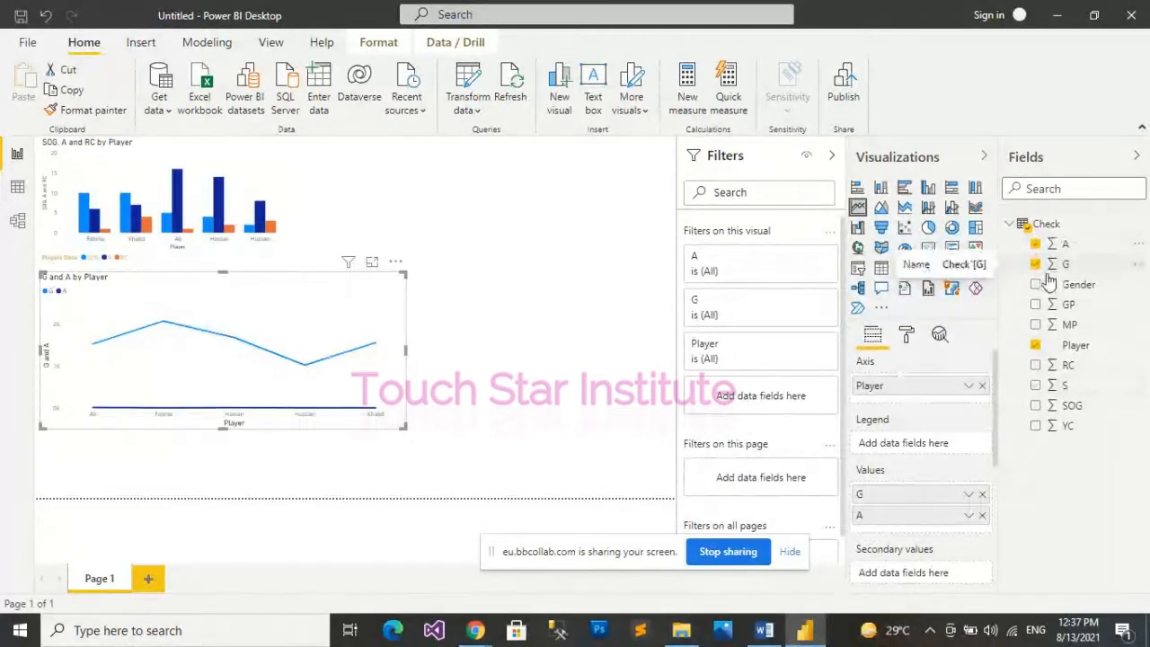
{"action": "left_click", "coordinate": [1035, 385]}
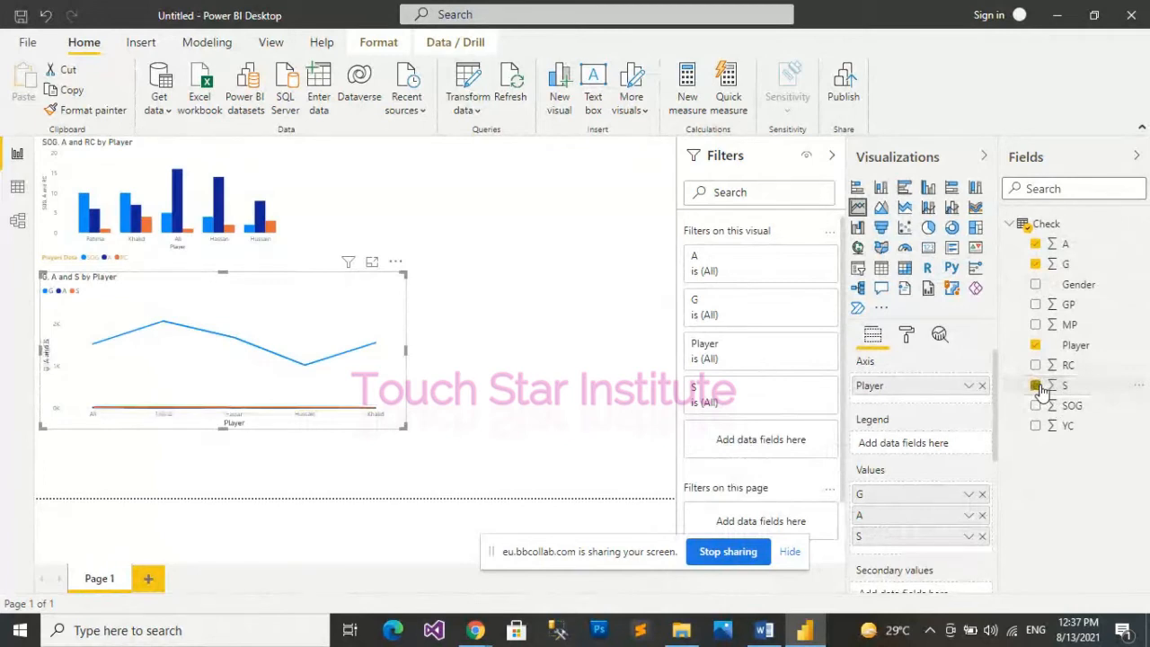
{"action": "left_click", "coordinate": [1037, 386]}
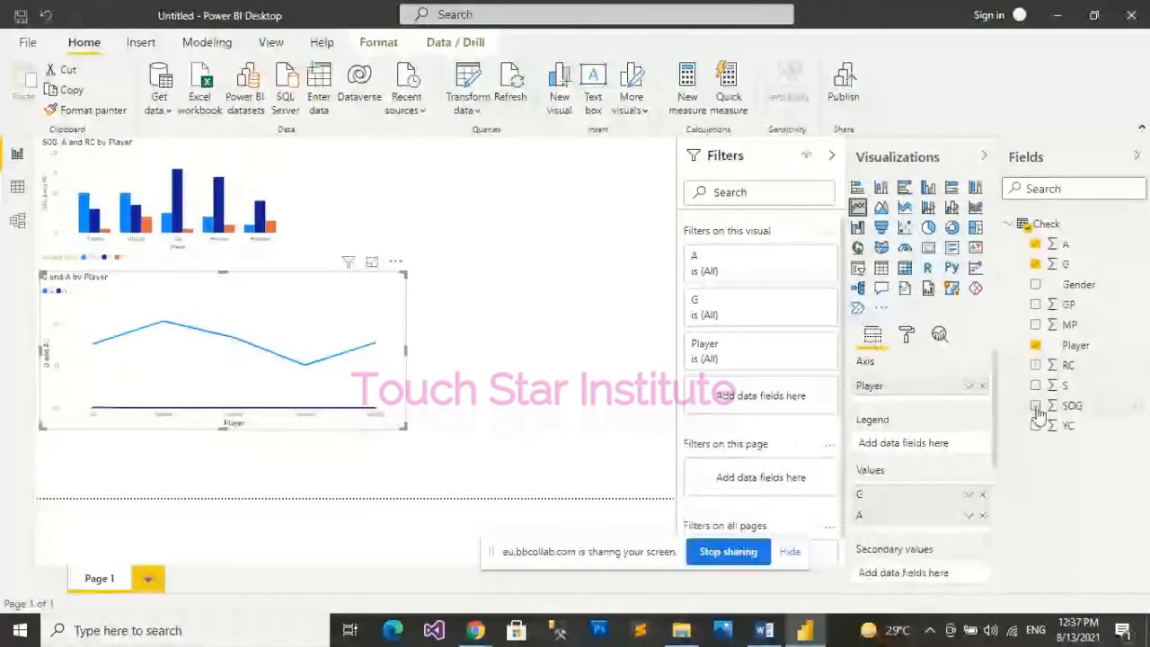
{"action": "left_click", "coordinate": [1037, 264]}
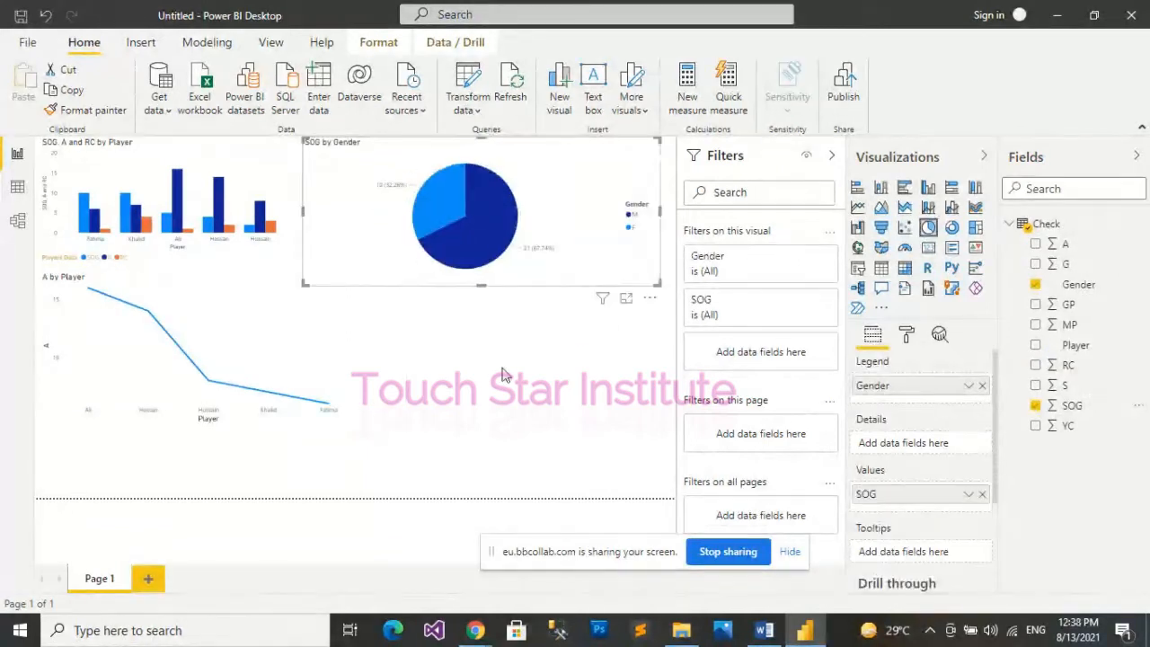
Add a table visual listing all fields of the Check table in the empty area below the pie chart.
{"action": "left_click", "coordinate": [503, 303]}
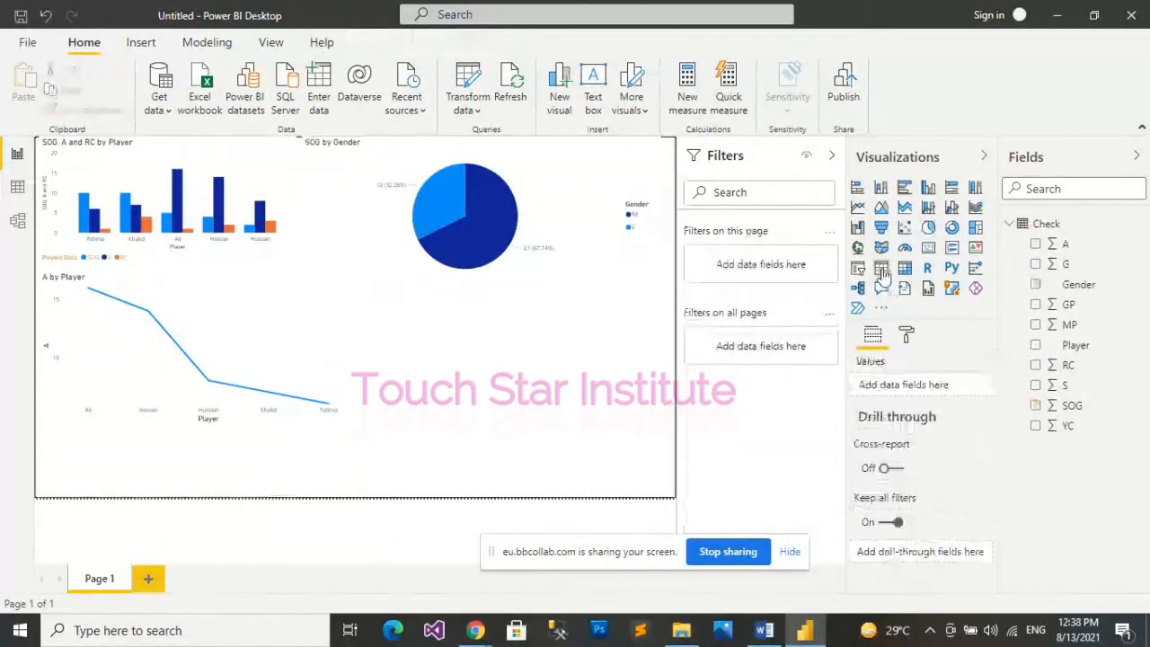
{"action": "left_click", "coordinate": [881, 270]}
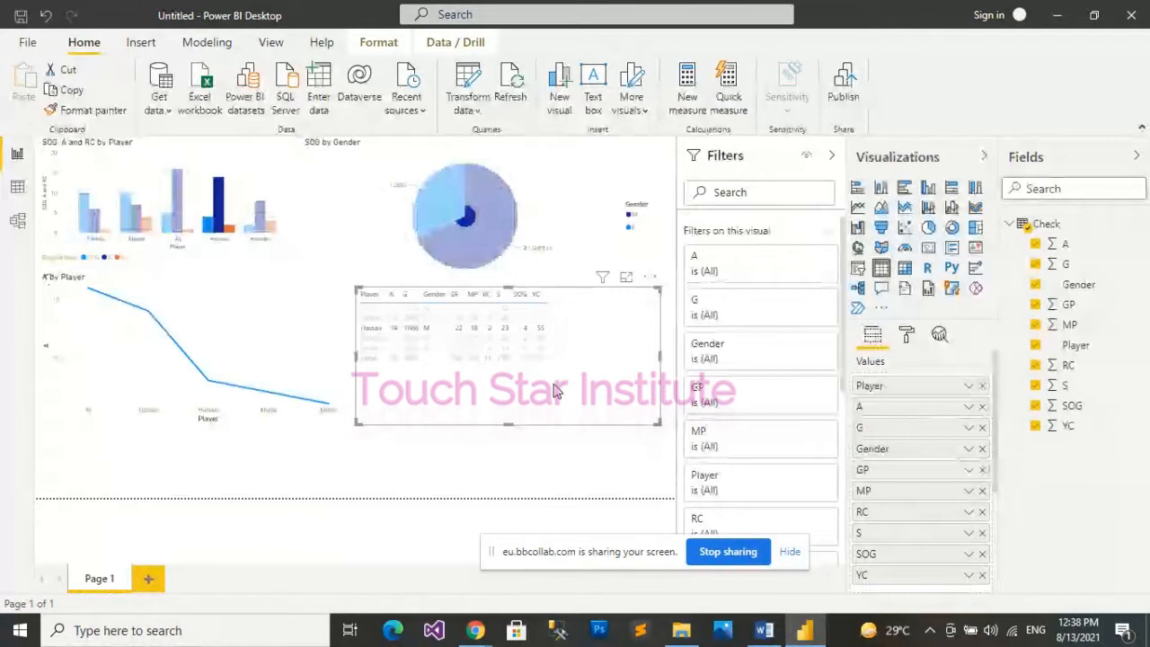
Cross-highlight the charts by selecting individual player rows in the table, and clear the selection.
{"action": "left_click", "coordinate": [464, 331]}
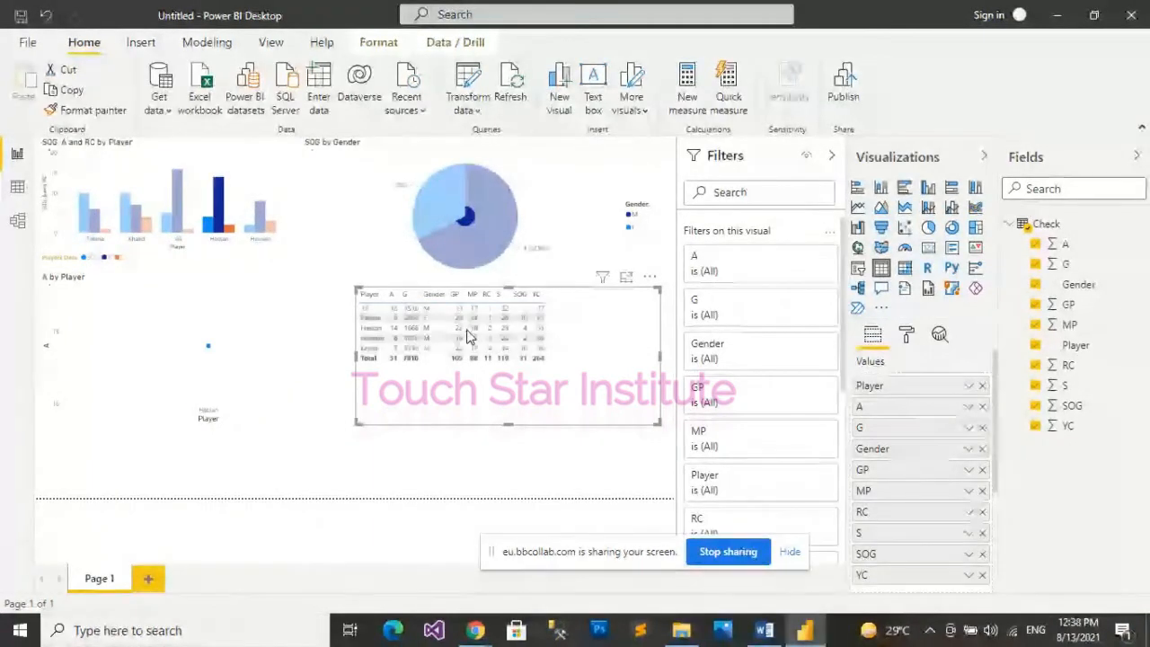
{"action": "left_click", "coordinate": [474, 337]}
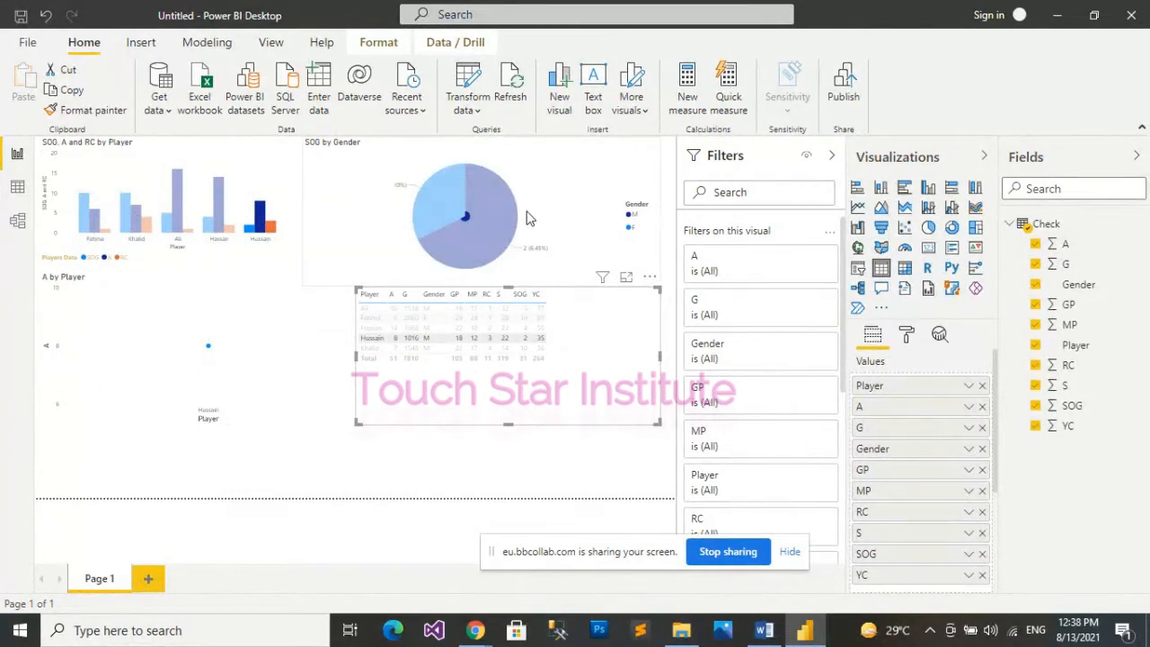
{"action": "left_click", "coordinate": [527, 420]}
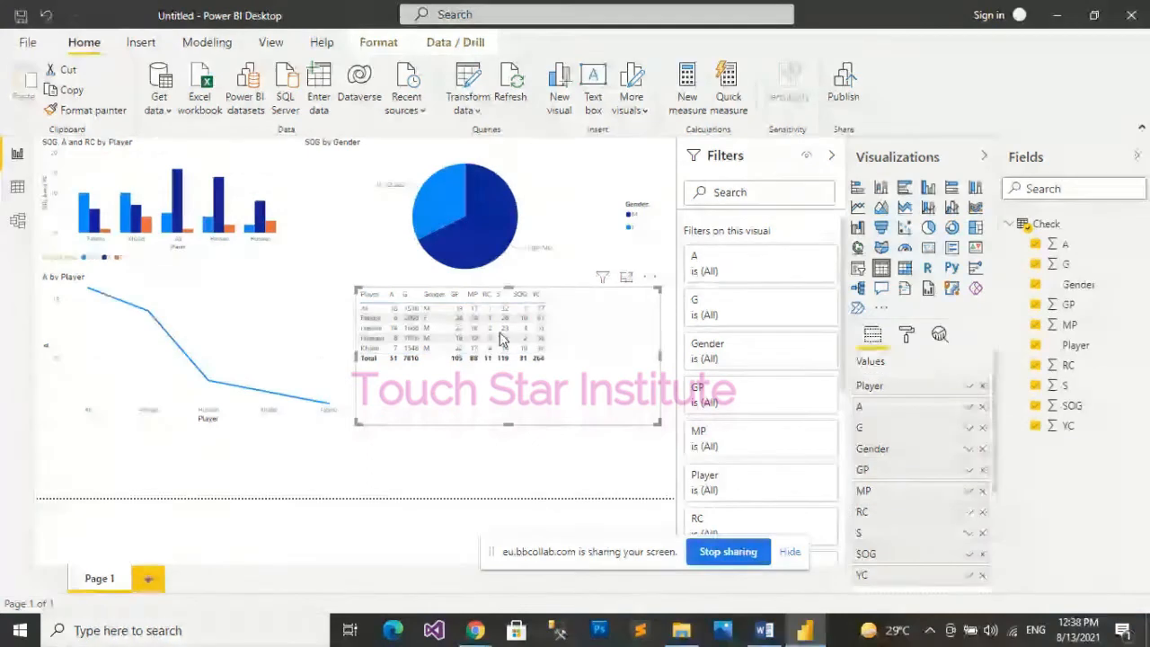
{"action": "left_click", "coordinate": [478, 382]}
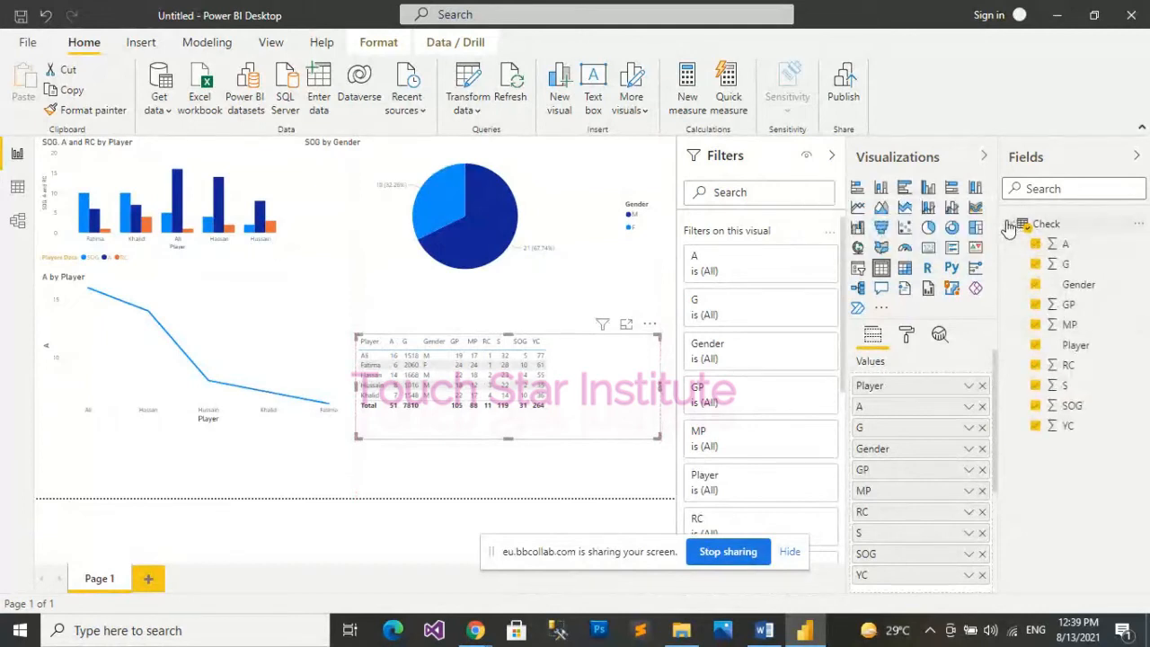
Collapse the Check table's field list.
{"action": "left_click", "coordinate": [1009, 224]}
{"action": "scroll", "coordinate": [764, 441], "scroll_direction": "down", "scroll_amount": 3}
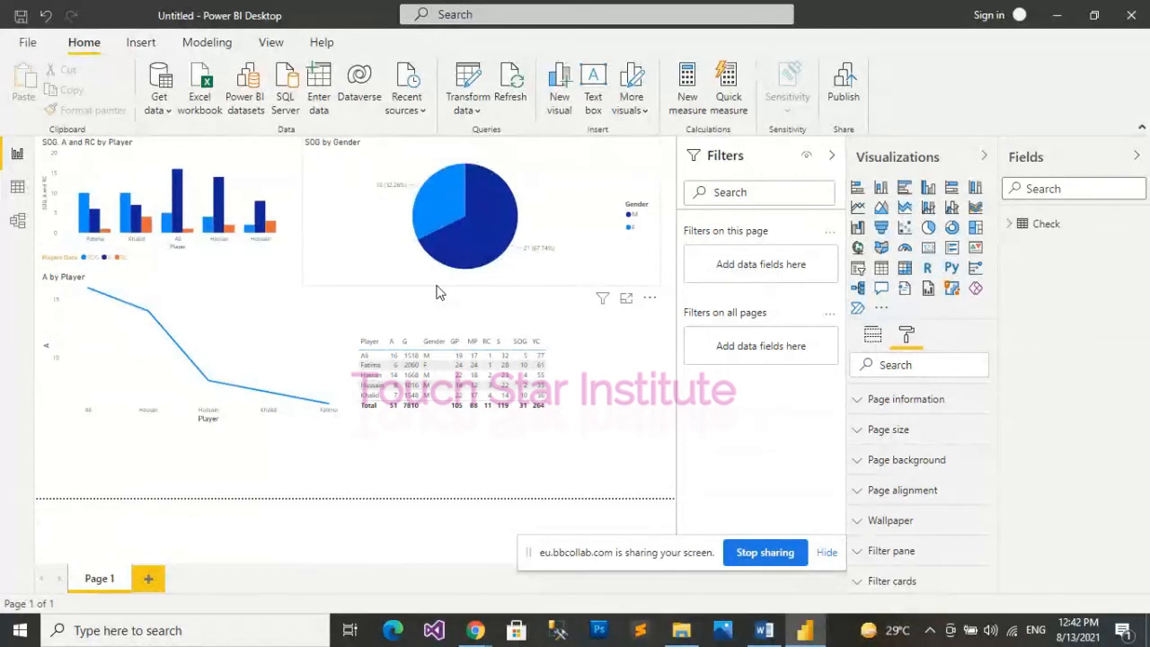
Start a SQL Server data import and begin the server name with "loca".
{"action": "left_click", "coordinate": [173, 106]}
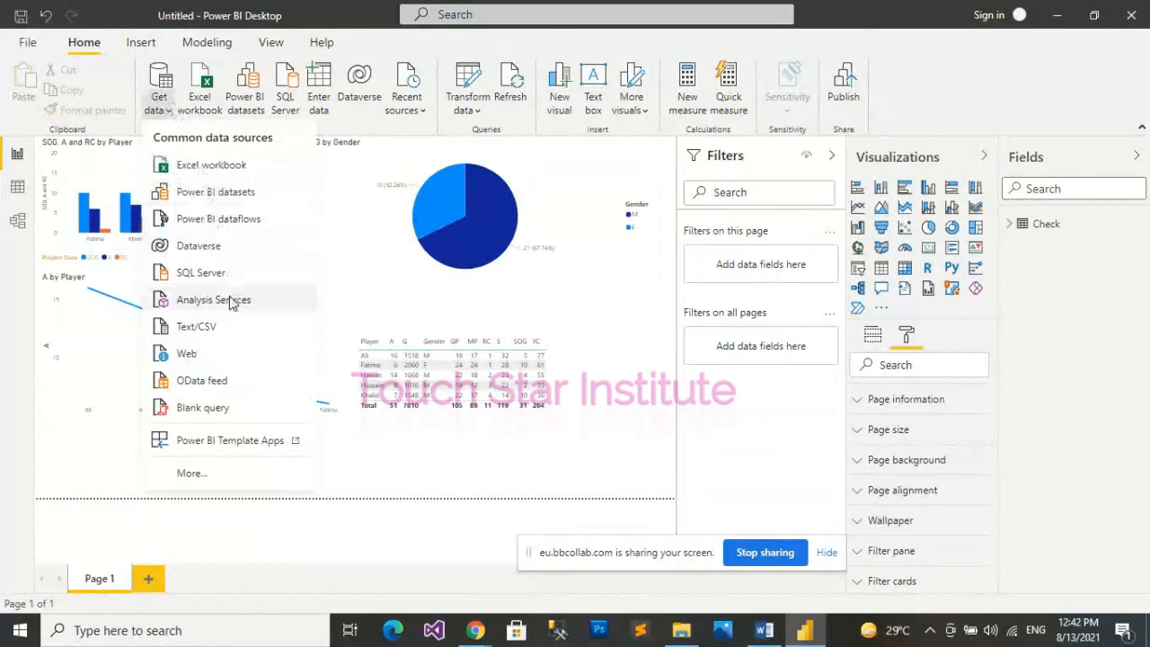
{"action": "left_click", "coordinate": [260, 272]}
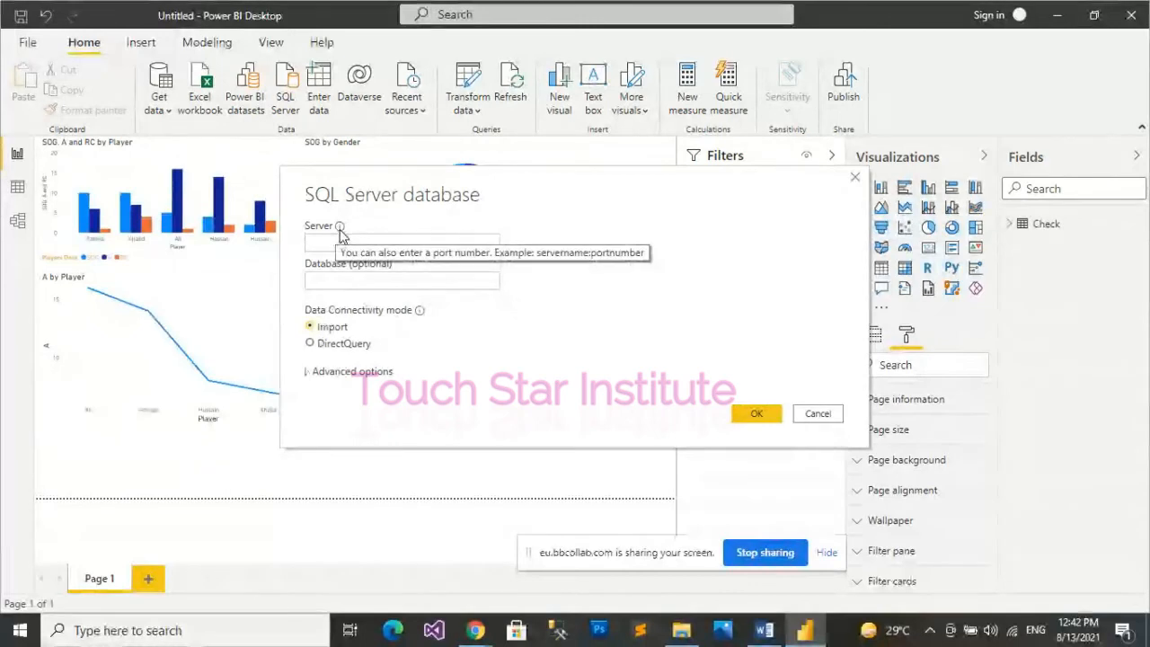
{"action": "left_click", "coordinate": [347, 244]}
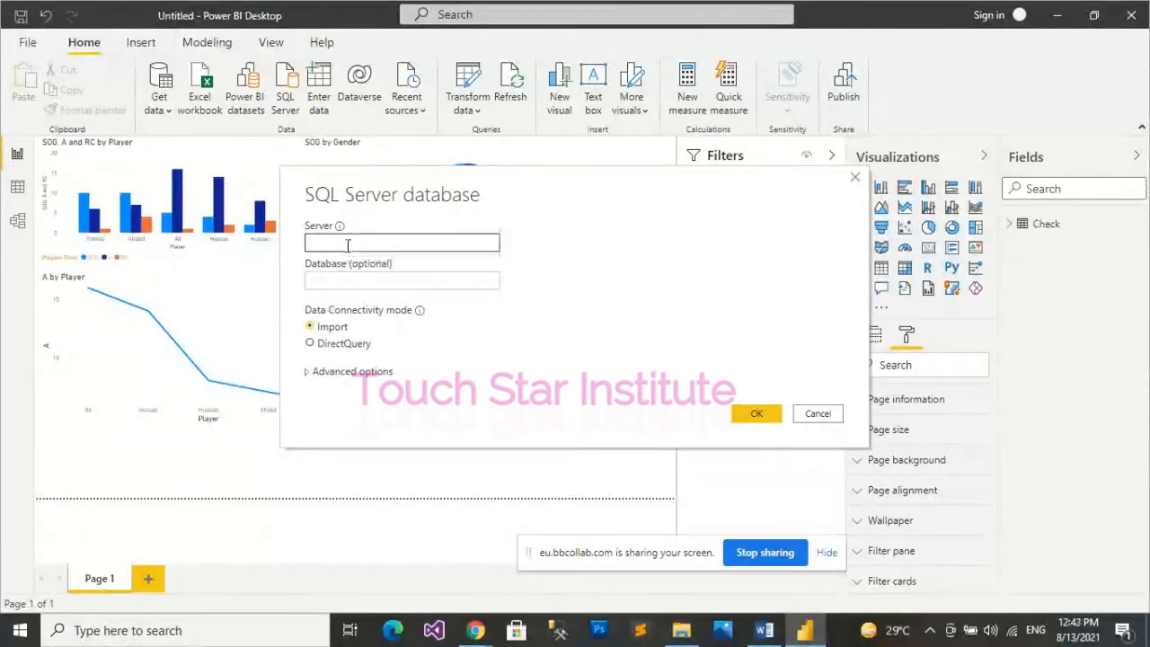
{"action": "type", "text": "loca"}
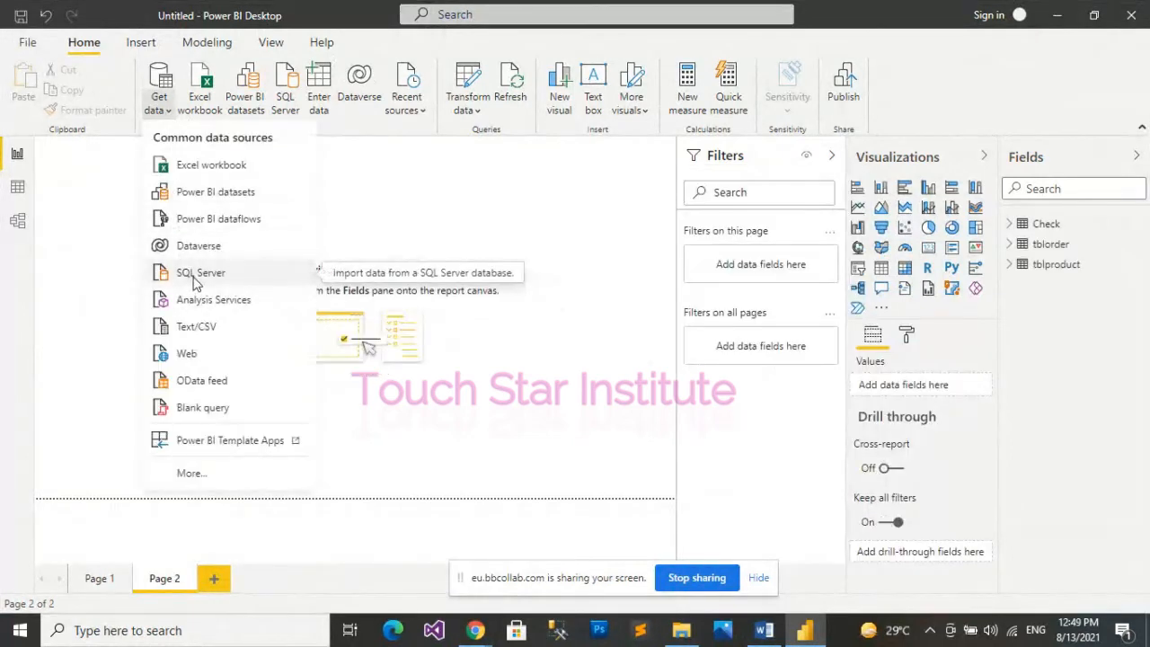
Connect to the SQL Server on localhost using Import mode.
{"action": "left_click", "coordinate": [195, 279]}
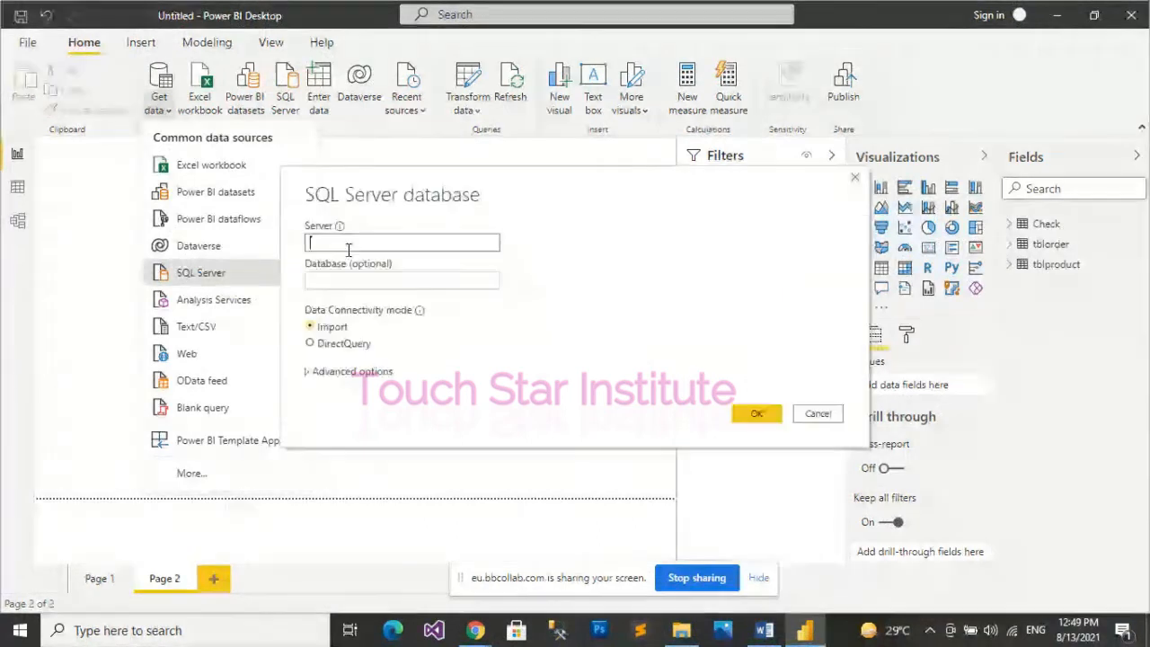
{"action": "type", "text": "local"}
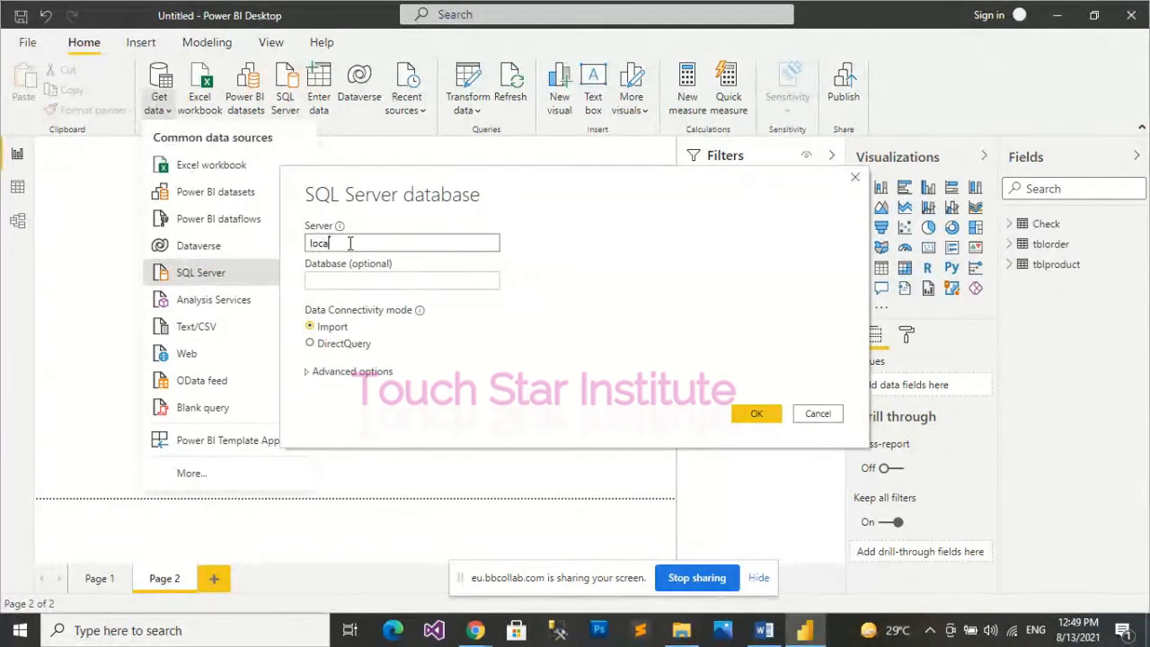
{"action": "type", "text": "host"}
{"action": "left_click", "coordinate": [752, 413]}
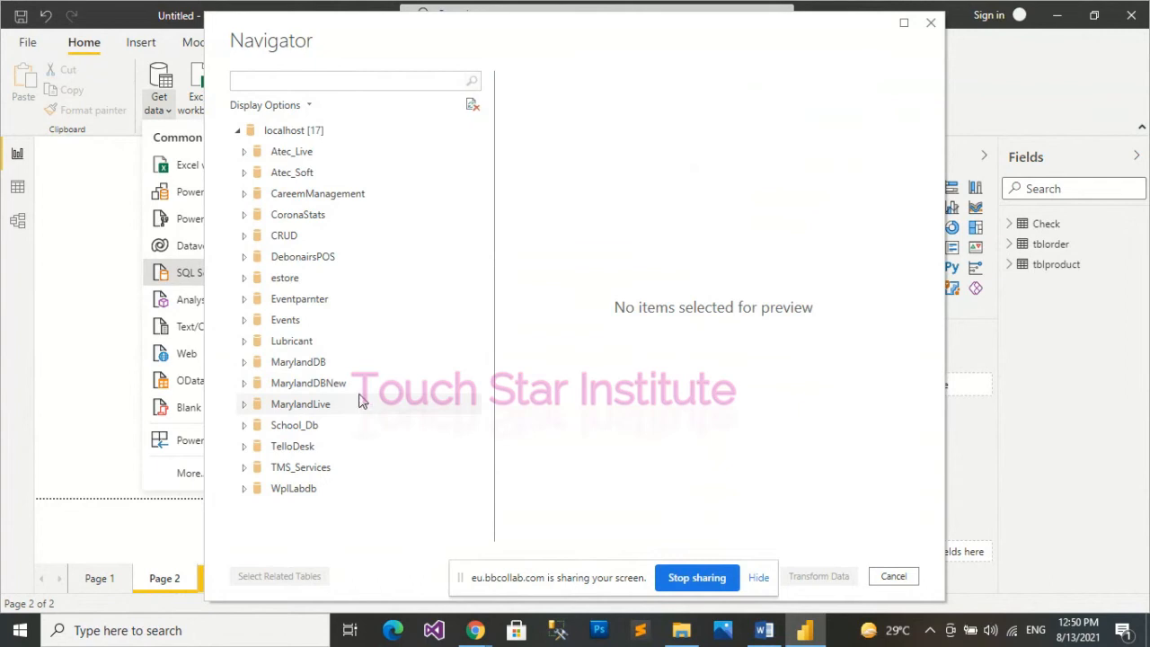
Expand the MarylandLive database, select tblproduct for loading, and preview tblsummary and tblorder without selecting them.
{"action": "left_click", "coordinate": [367, 403]}
{"action": "scroll", "coordinate": [373, 404], "scroll_direction": "down", "scroll_amount": 3}
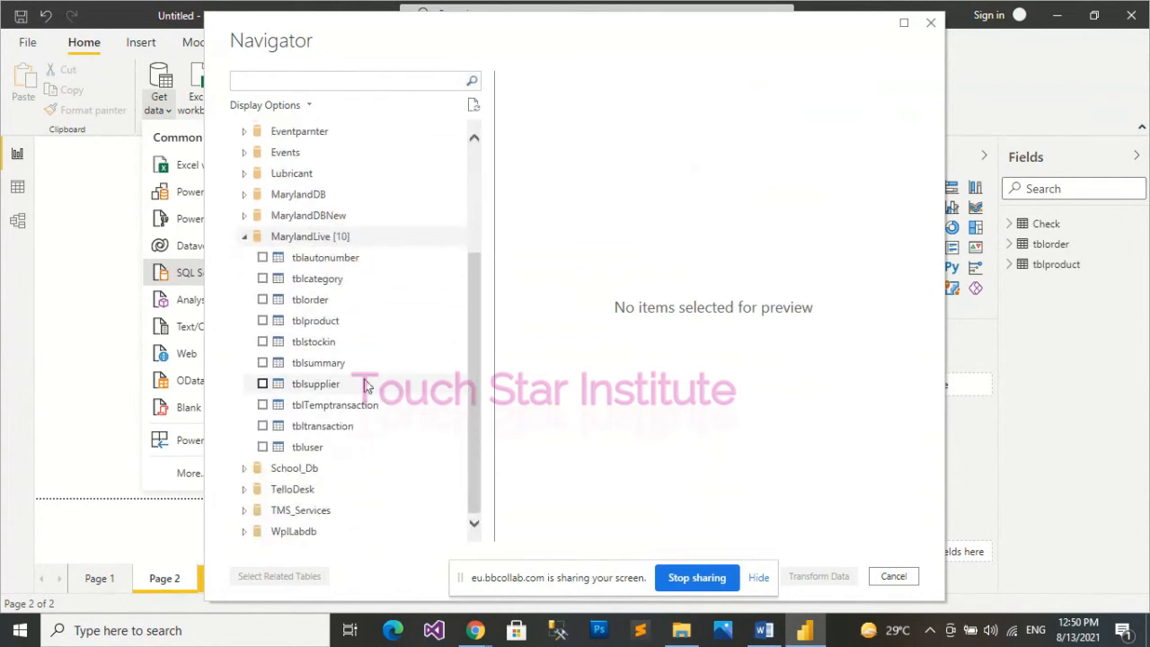
{"action": "left_click", "coordinate": [264, 363]}
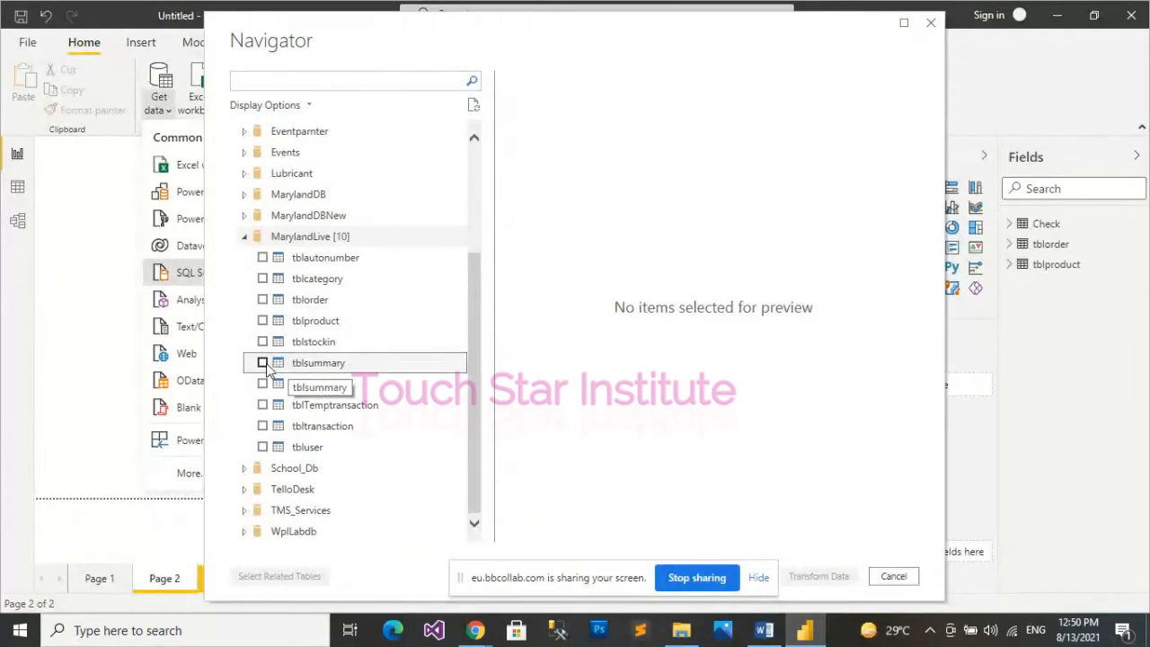
{"action": "left_click", "coordinate": [262, 320]}
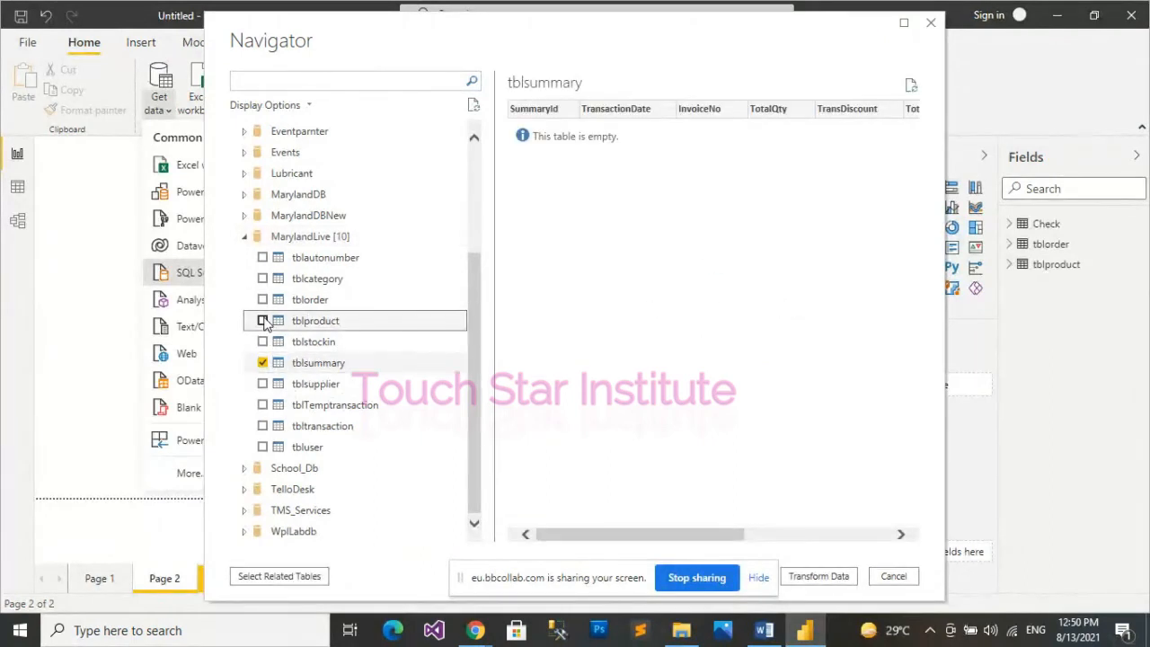
{"action": "left_click", "coordinate": [263, 363]}
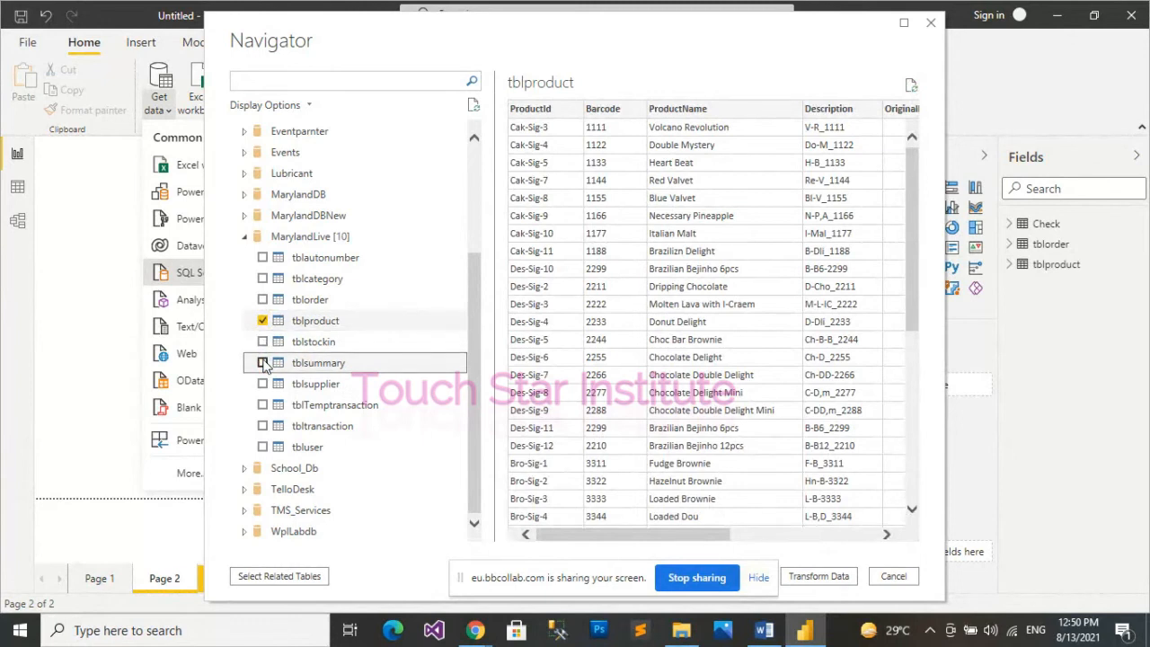
{"action": "left_click", "coordinate": [321, 303]}
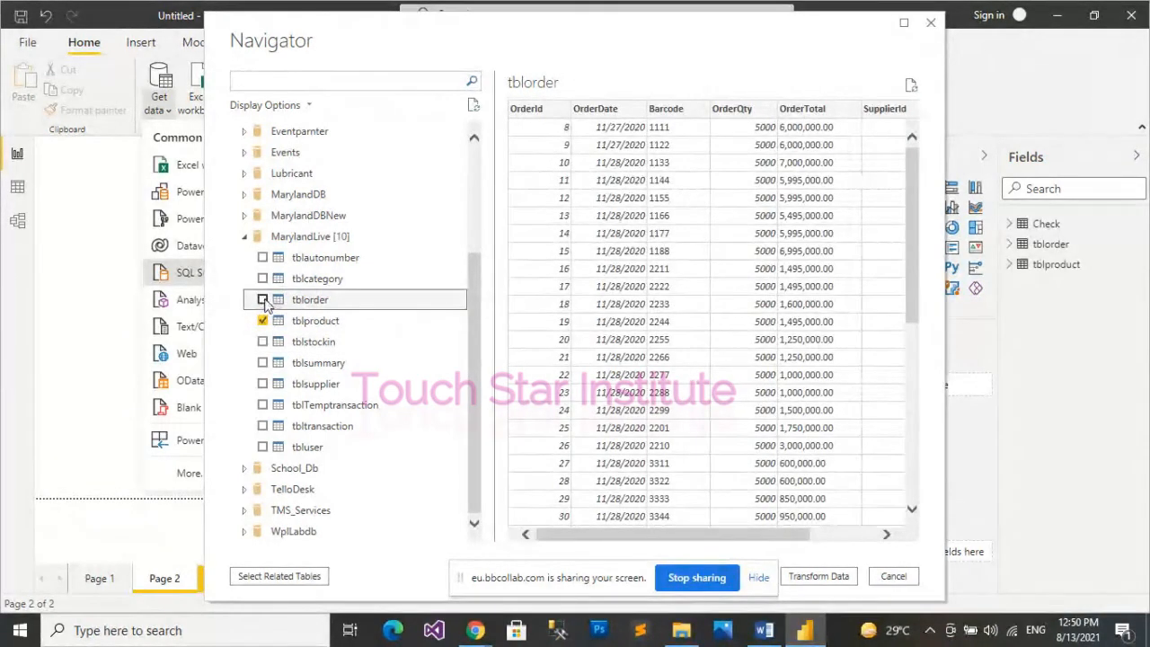
Preview tbltransaction, add only tblcategory to the selection, and load it together with tblproduct.
{"action": "left_click", "coordinate": [262, 426]}
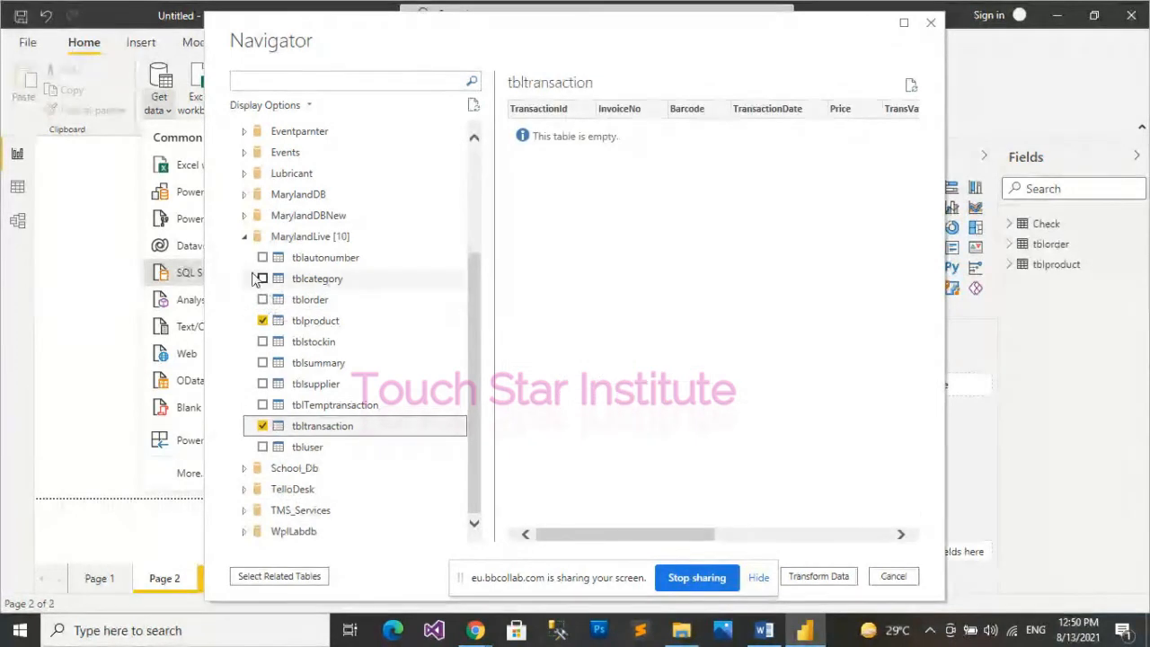
{"action": "left_click", "coordinate": [262, 427]}
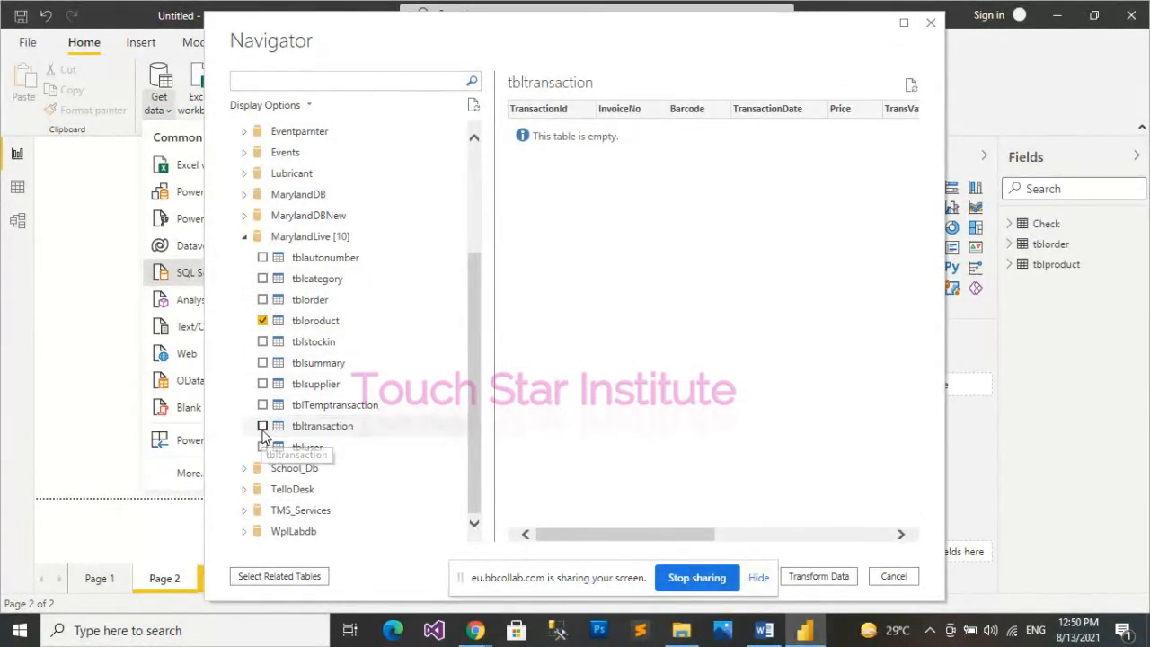
{"action": "left_click", "coordinate": [263, 278]}
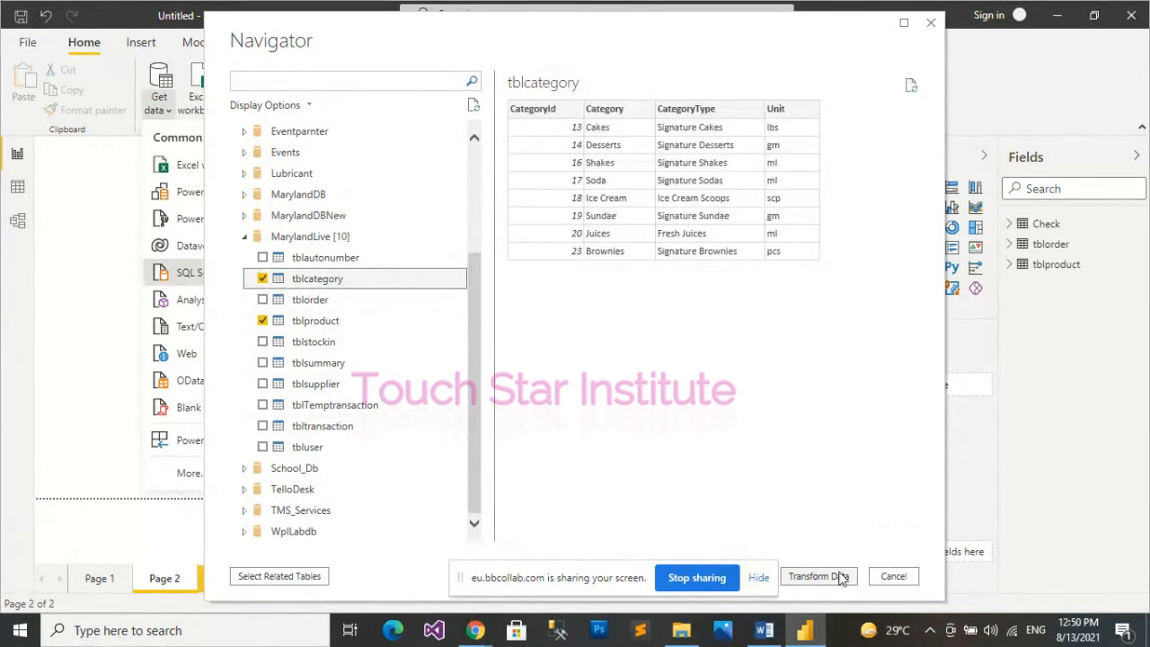
{"action": "left_click_drag", "start_coordinate": [640, 48], "coordinate": [741, 48]}
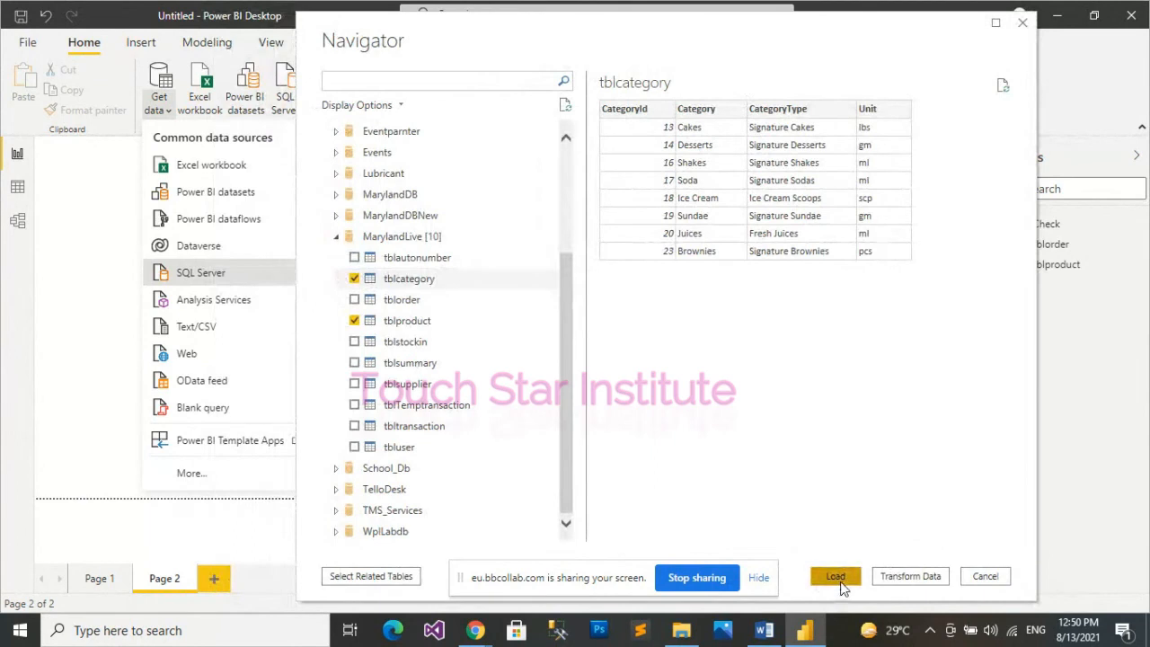
{"action": "left_click", "coordinate": [833, 575]}
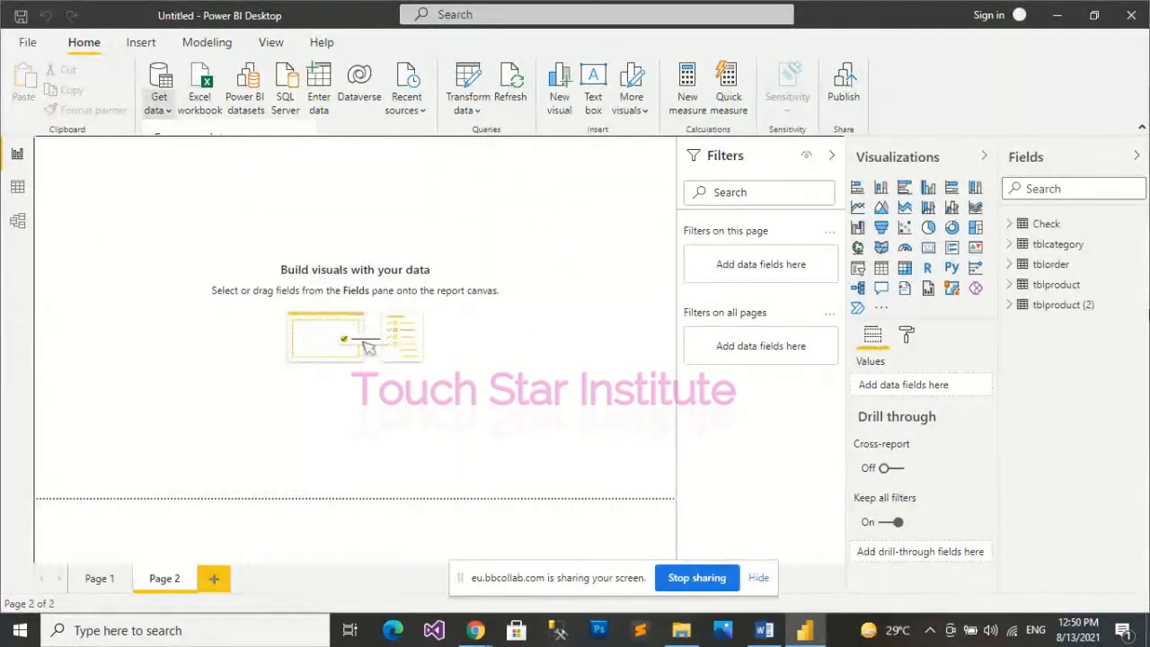
{"action": "left_click", "coordinate": [1137, 306]}
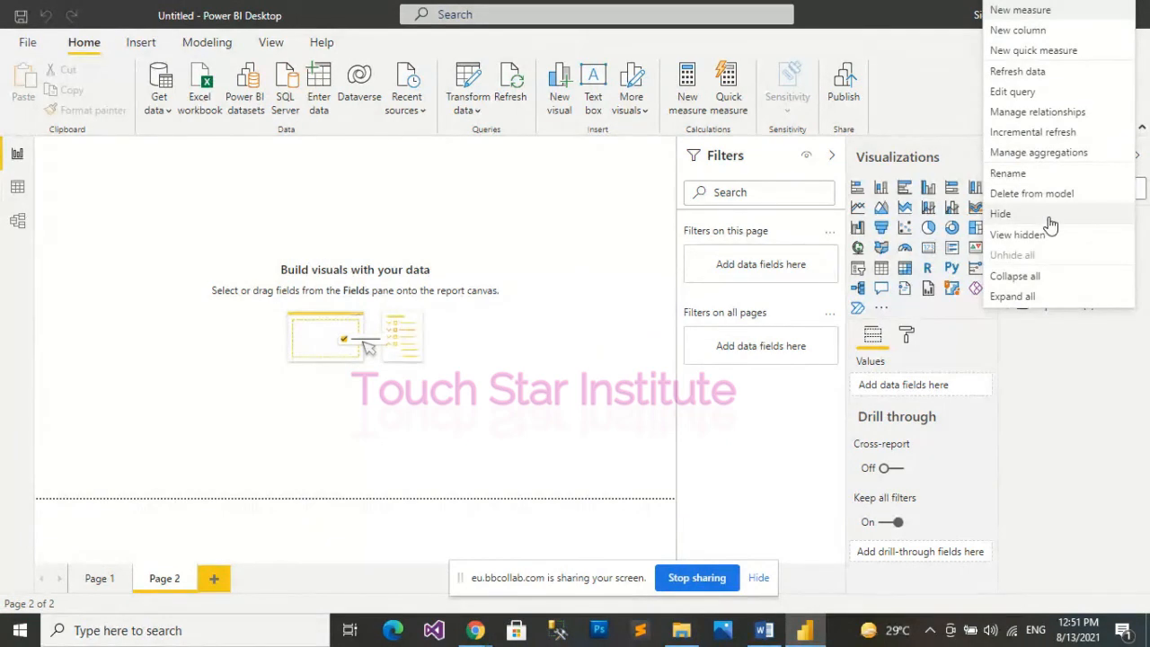
{"action": "left_click", "coordinate": [1058, 385]}
Build a table visual with ProductName from tblproduct and OrderQty and OrderId from tblorder, and widen it.
{"action": "left_click", "coordinate": [1012, 286]}
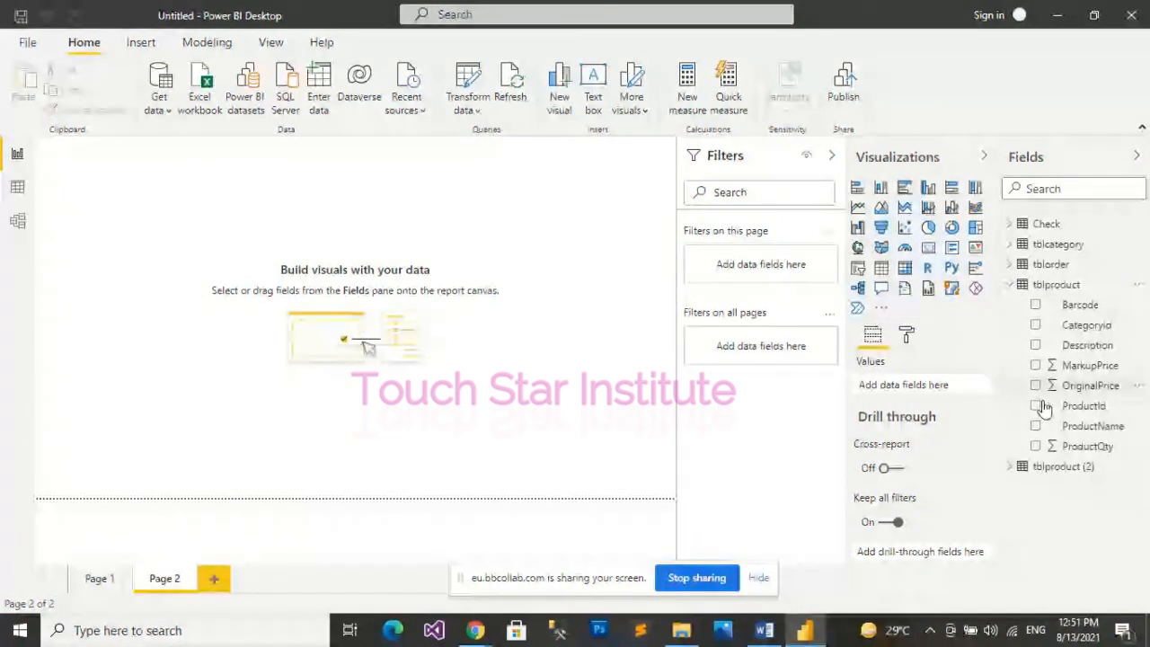
{"action": "left_click", "coordinate": [1011, 265]}
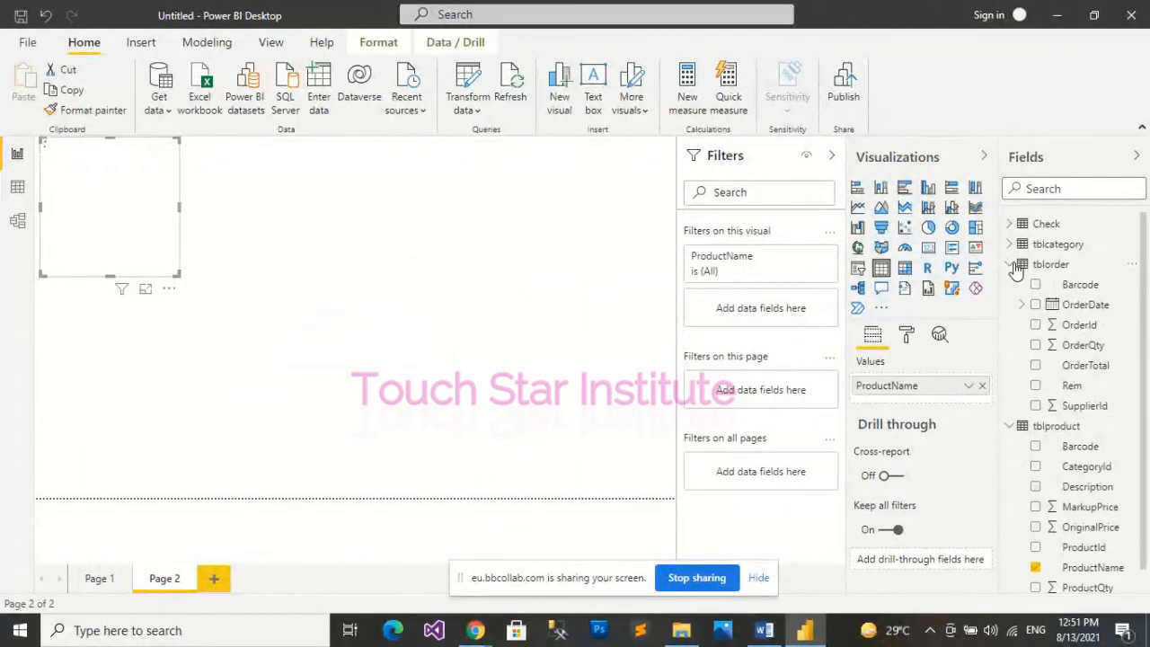
{"action": "left_click", "coordinate": [1035, 345]}
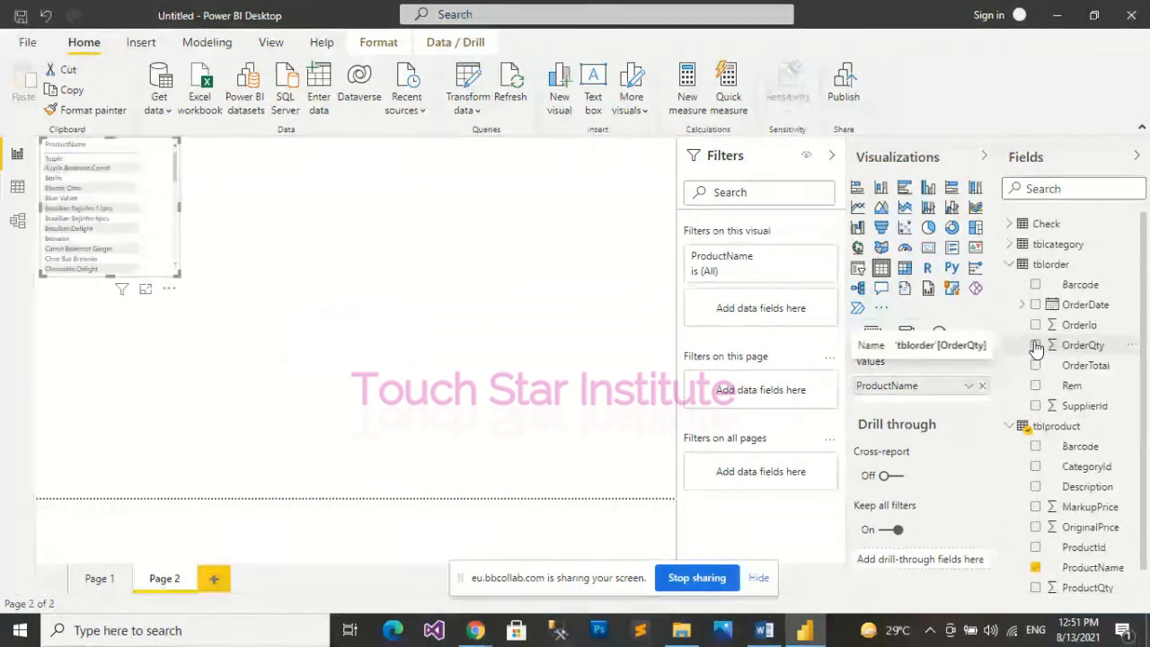
{"action": "left_click", "coordinate": [1035, 324]}
{"action": "left_click_drag", "start_coordinate": [175, 273], "coordinate": [373, 286]}
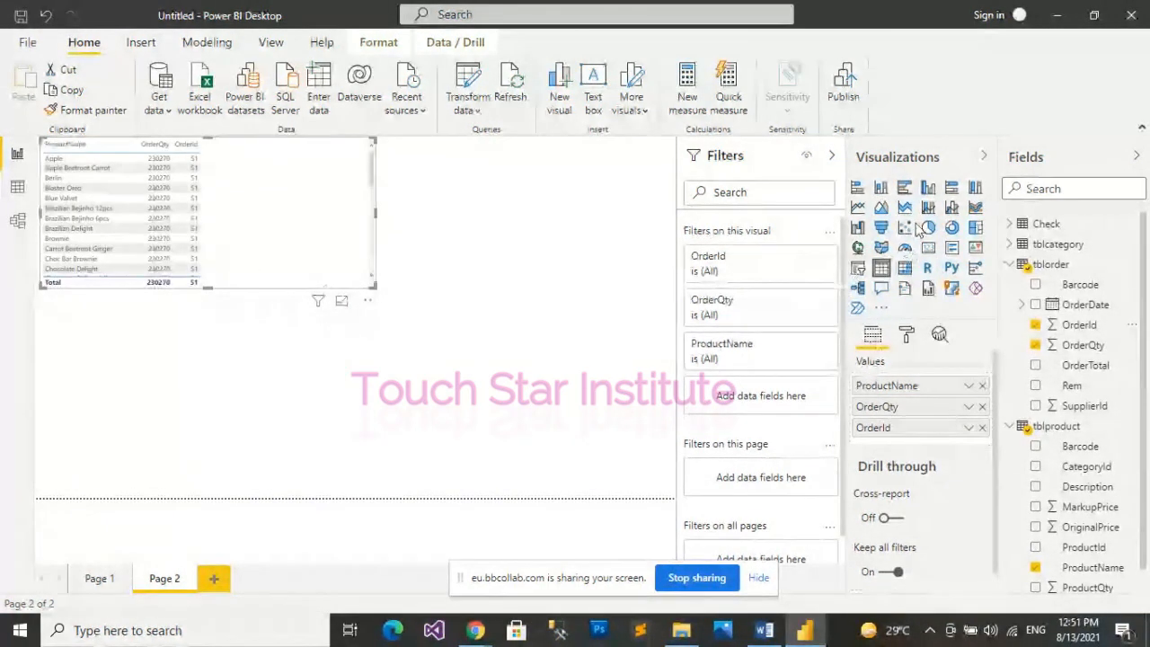
Convert the table into a stacked column chart, enlarge it across most of the page, and add the OrderTotal field.
{"action": "left_click", "coordinate": [881, 188]}
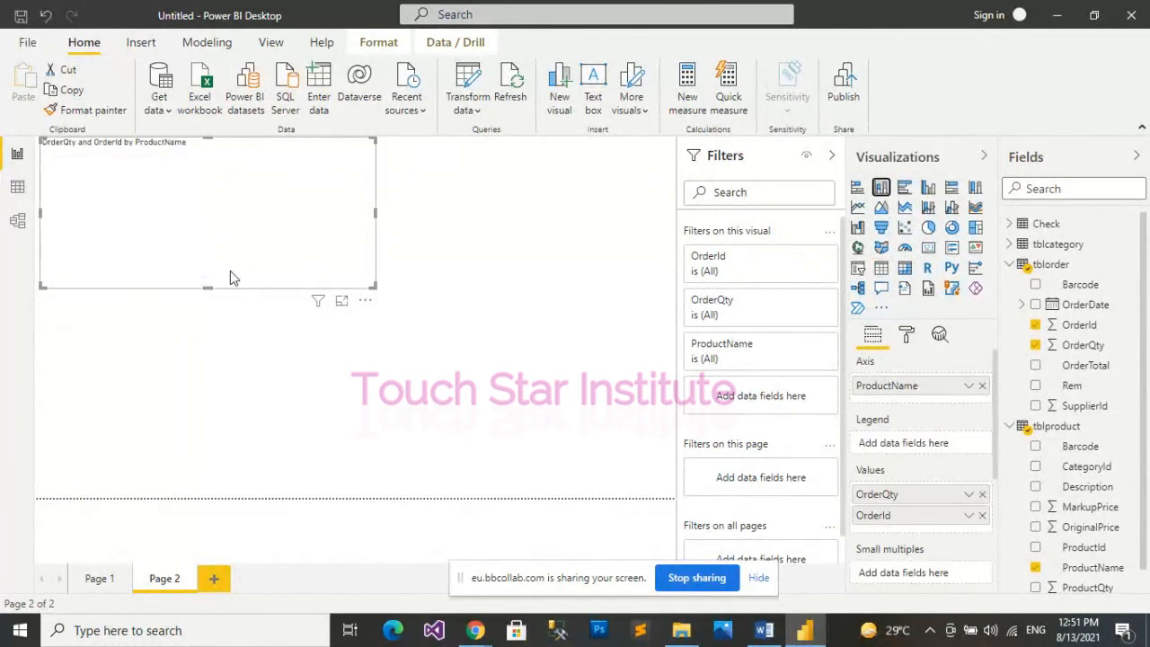
{"action": "left_click_drag", "start_coordinate": [372, 285], "coordinate": [655, 423]}
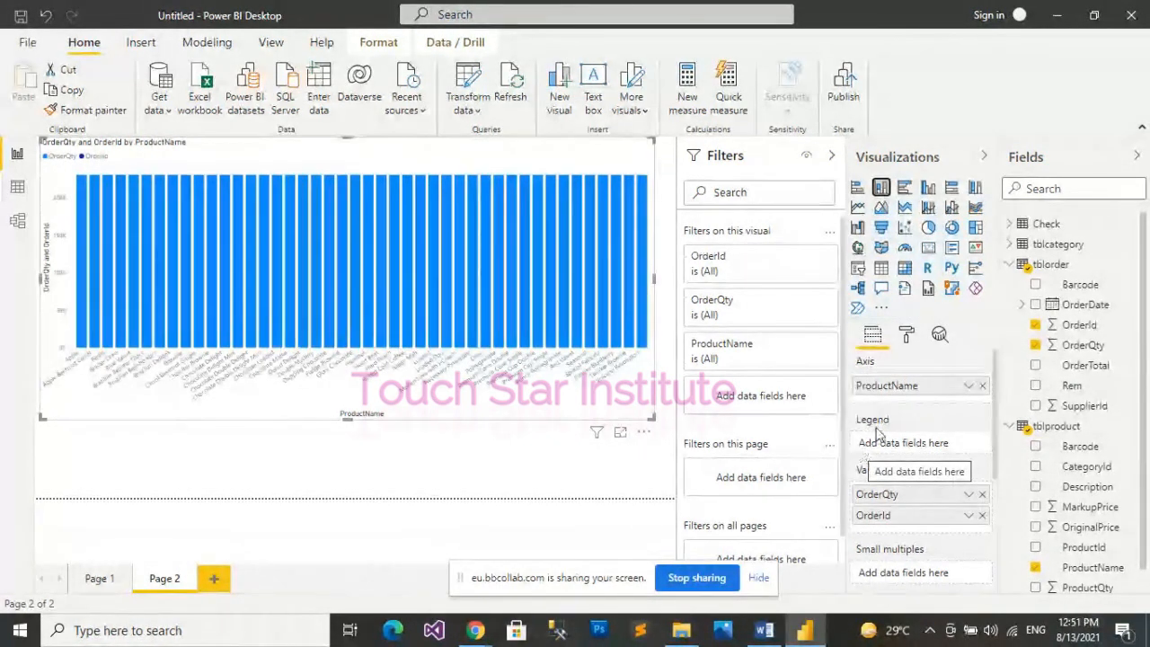
{"action": "left_click", "coordinate": [1035, 365]}
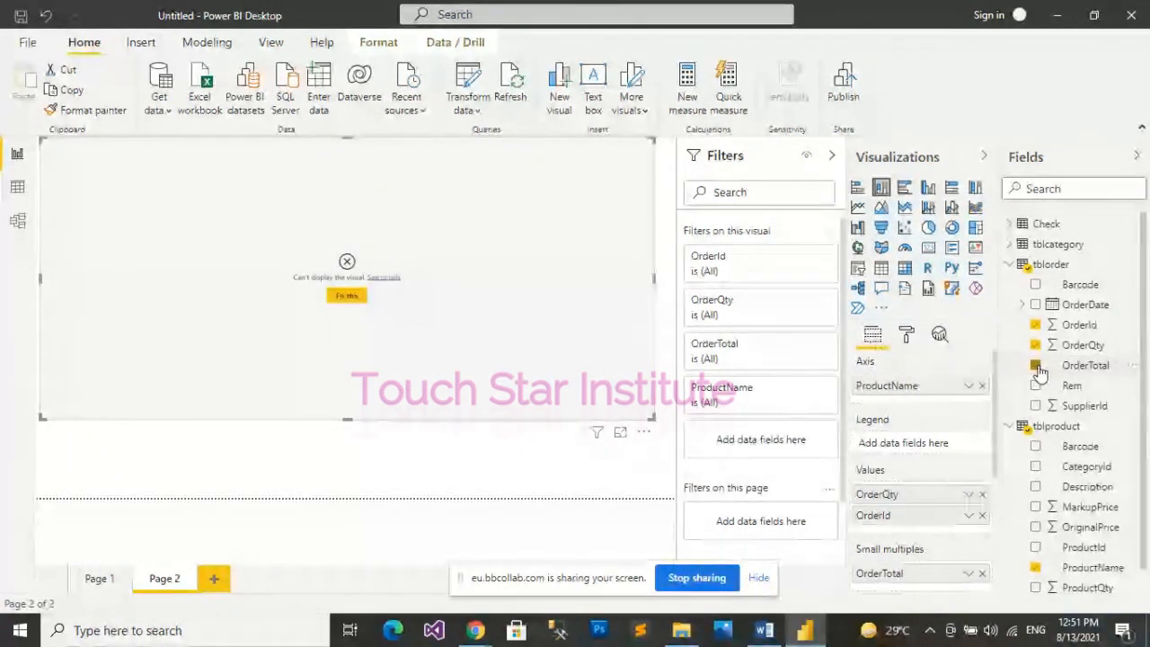